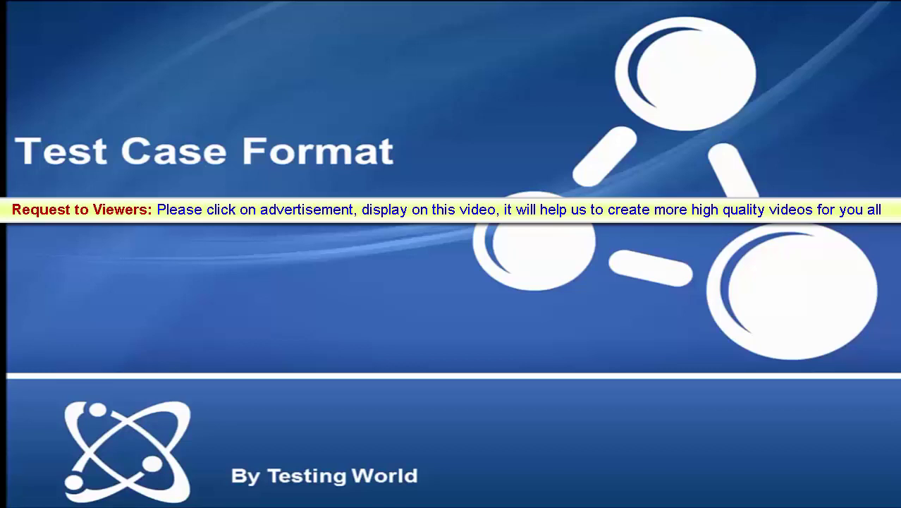
Start Excel with a blank workbook, discarding the recovered files
{"action": "left_click", "coordinate": [830, 379]}
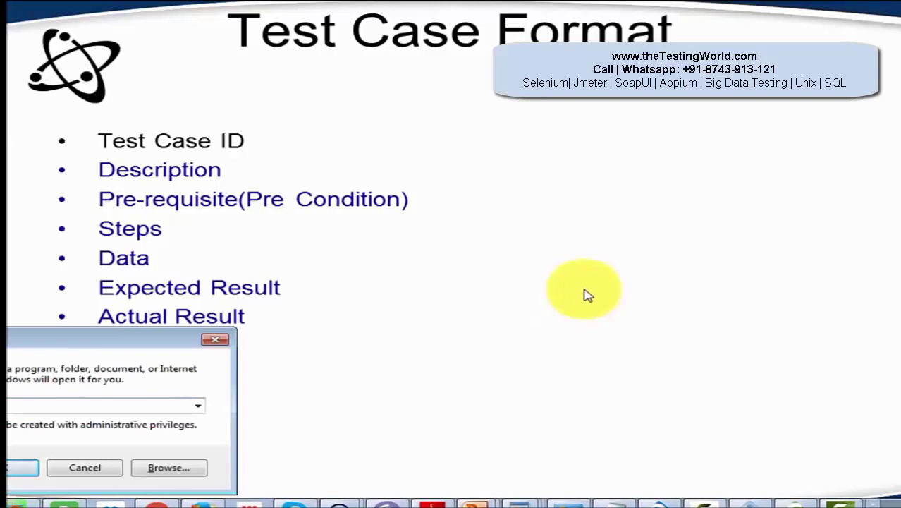
{"action": "key", "text": "Return"}
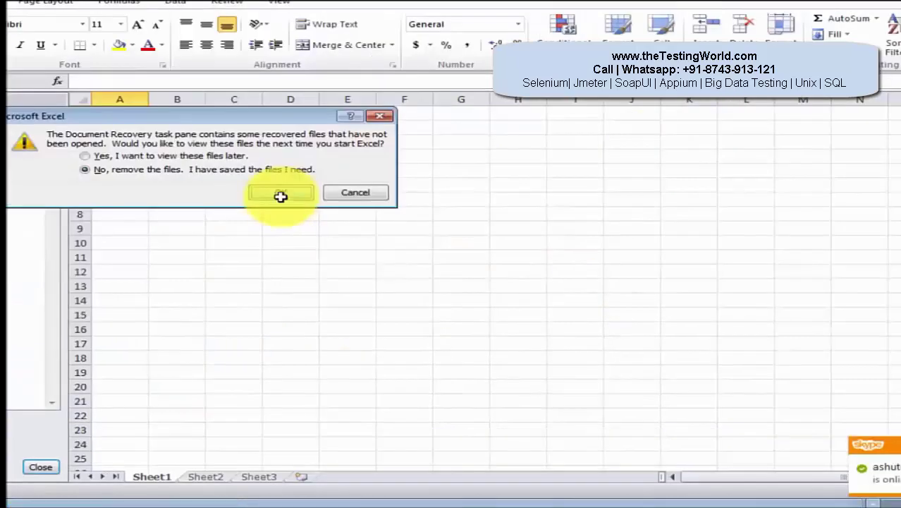
{"action": "left_click", "coordinate": [281, 194]}
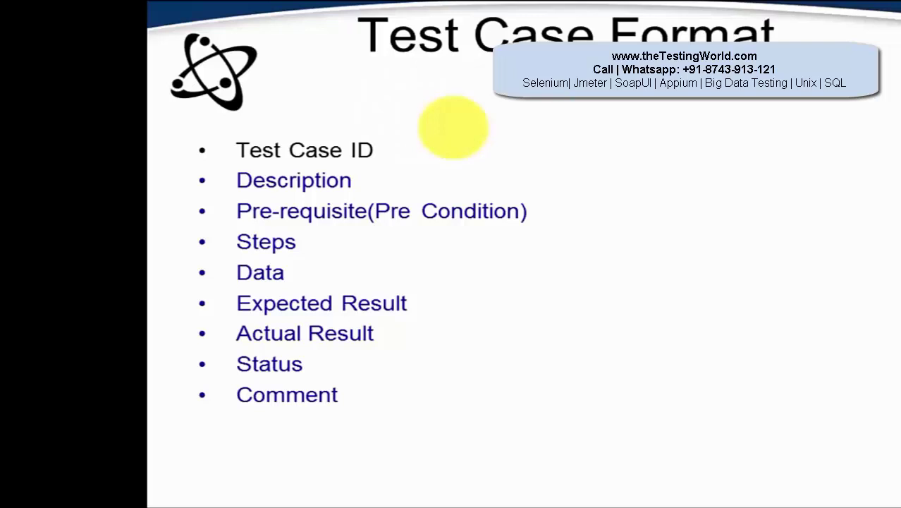
{"action": "key", "text": "alt+Tab"}
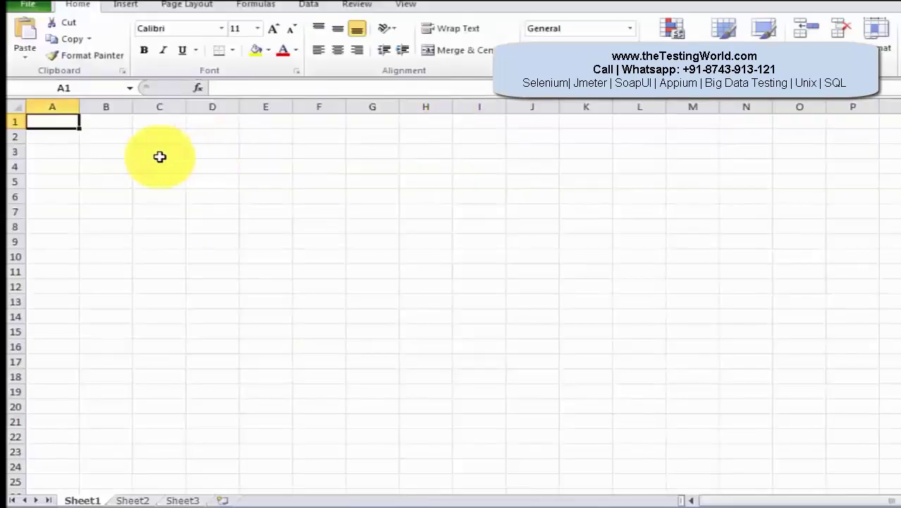
Widen column A and enter the headers Test Case ID in A1 and Description in B1
{"action": "left_click_drag", "start_coordinate": [80, 107], "coordinate": [107, 107]}
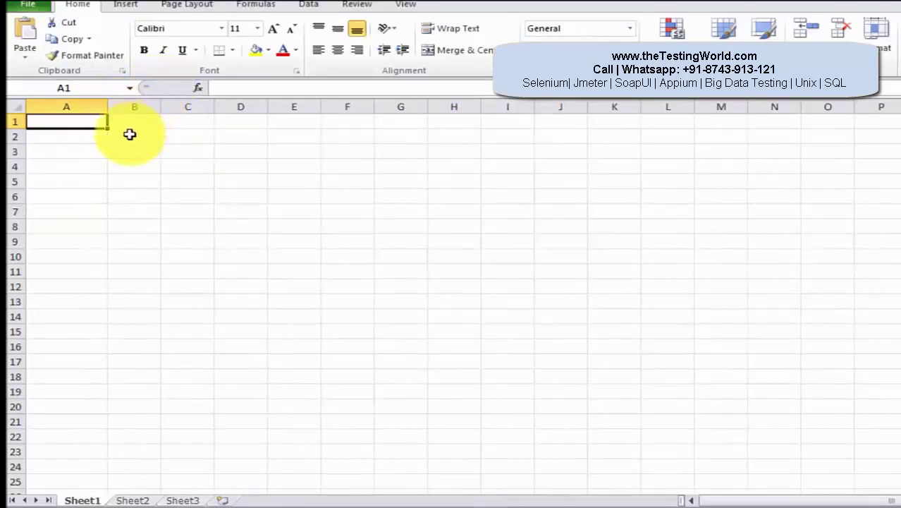
{"action": "type", "text": "Te"}
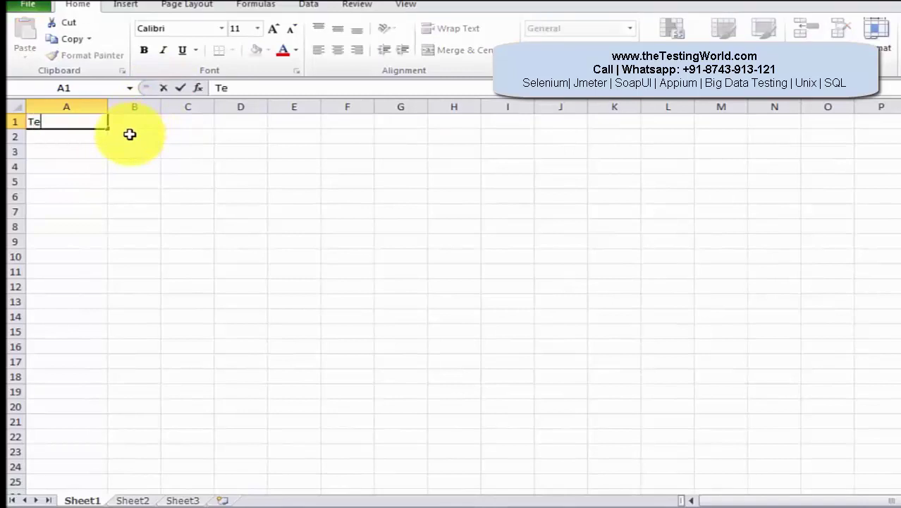
{"action": "type", "text": "st Case ID"}
{"action": "key", "text": "Tab"}
{"action": "type", "text": "Description"}
{"action": "left_click", "coordinate": [180, 87]}
Widen column B so that the Description header fits inside it
{"action": "left_click", "coordinate": [162, 104]}
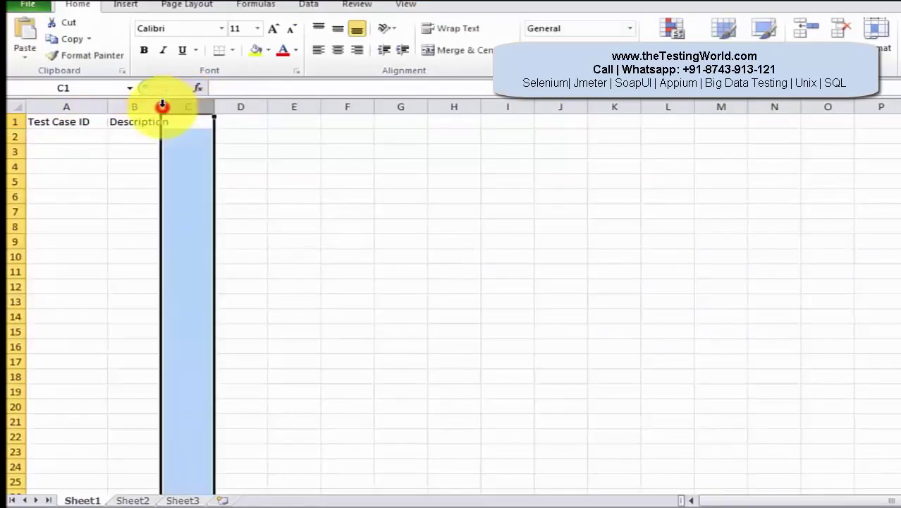
{"action": "left_click_drag", "start_coordinate": [161, 103], "coordinate": [195, 103]}
{"action": "left_click", "coordinate": [74, 124]}
{"action": "left_click", "coordinate": [153, 122]}
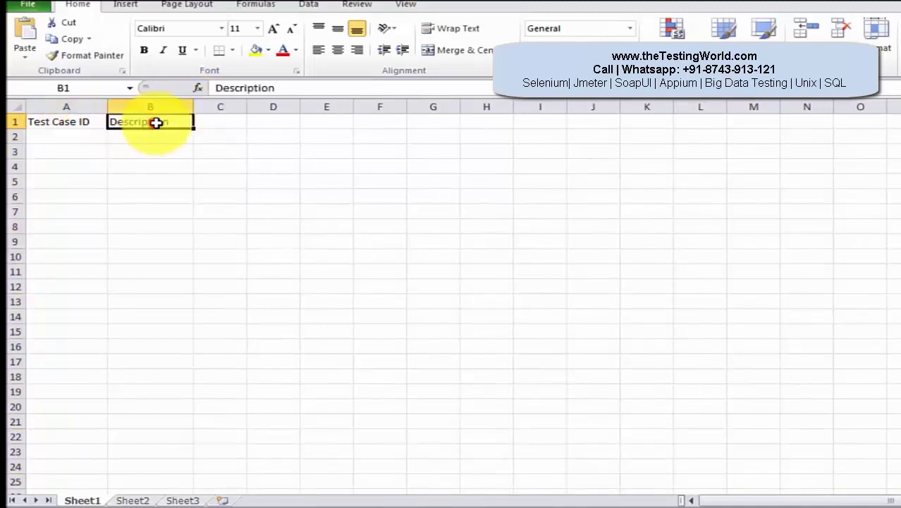
Widen column C and enter the header Pre-Condition in C1
{"action": "left_click_drag", "start_coordinate": [247, 109], "coordinate": [314, 106]}
{"action": "left_click", "coordinate": [292, 123]}
{"action": "type", "text": "Pr"}
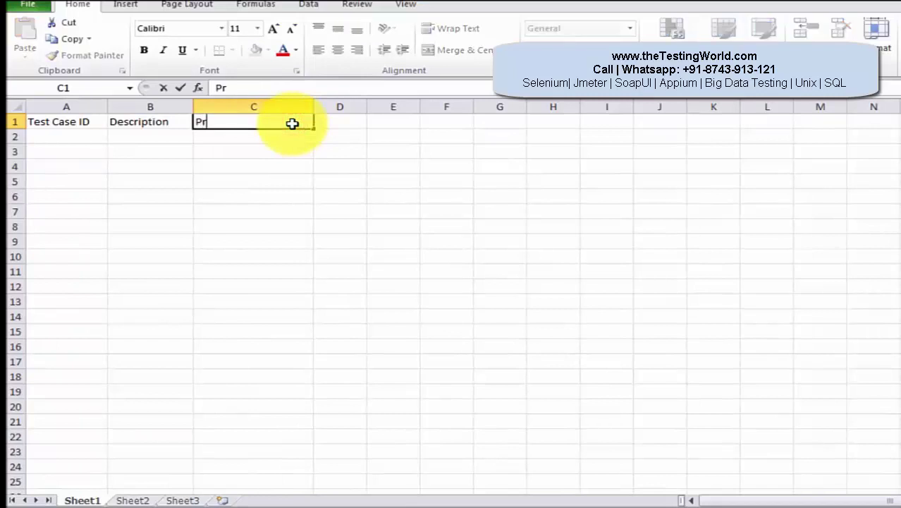
{"action": "type", "text": "eCo"}
{"action": "key", "text": "BackSpace"}
{"action": "key", "text": "BackSpace"}
{"action": "type", "text": "-Condition"}
{"action": "key", "text": "Tab"}
Enter the headers Steps in D1 and Data in E1
{"action": "type", "text": "Steps"}
{"action": "key", "text": "Tab"}
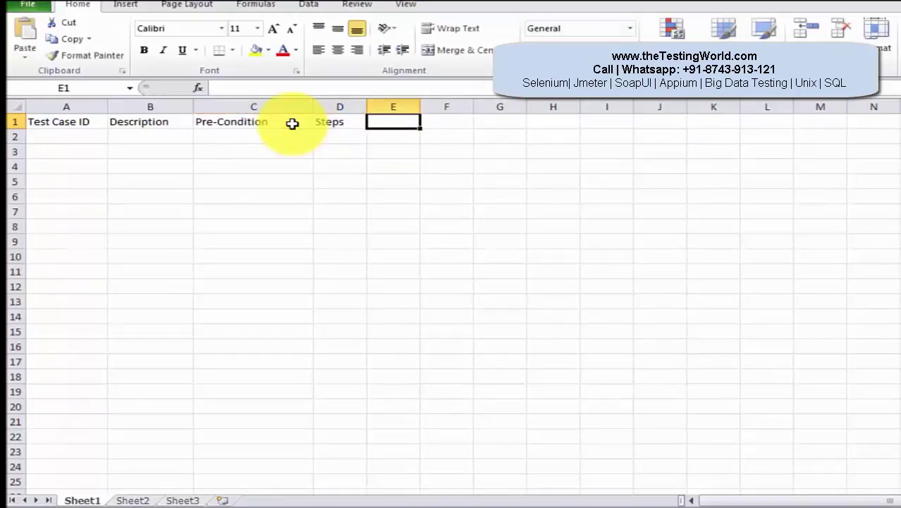
{"action": "type", "text": "Data"}
{"action": "key", "text": "Tab"}
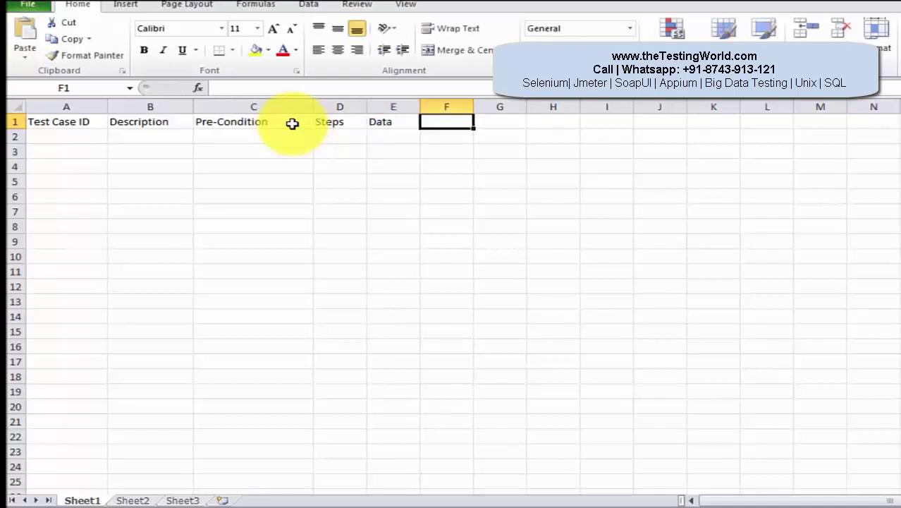
Enter the header Expected Result in F1 and fit column F to its text
{"action": "type", "text": "Ex"}
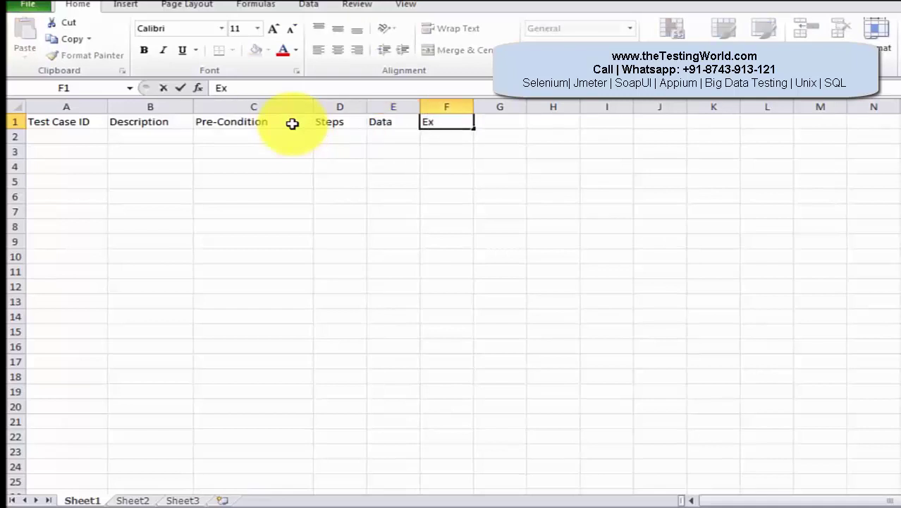
{"action": "type", "text": "pected Res"}
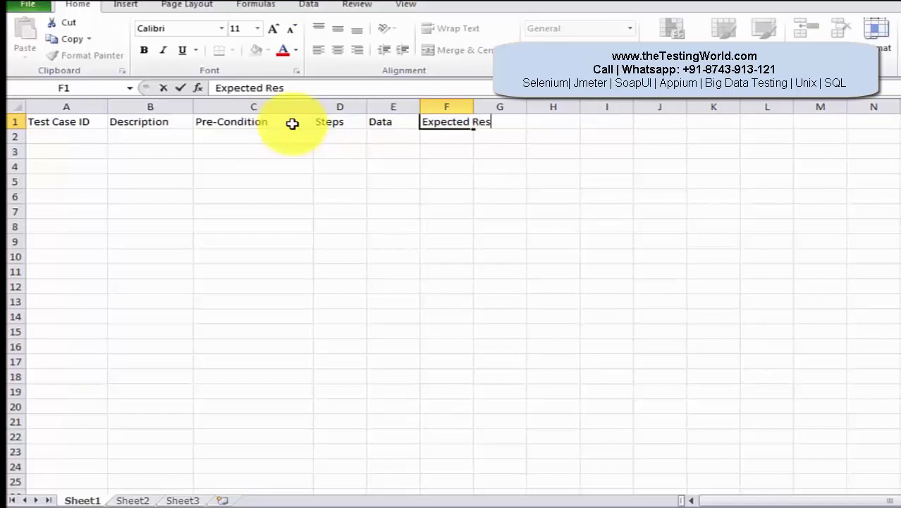
{"action": "type", "text": "ult"}
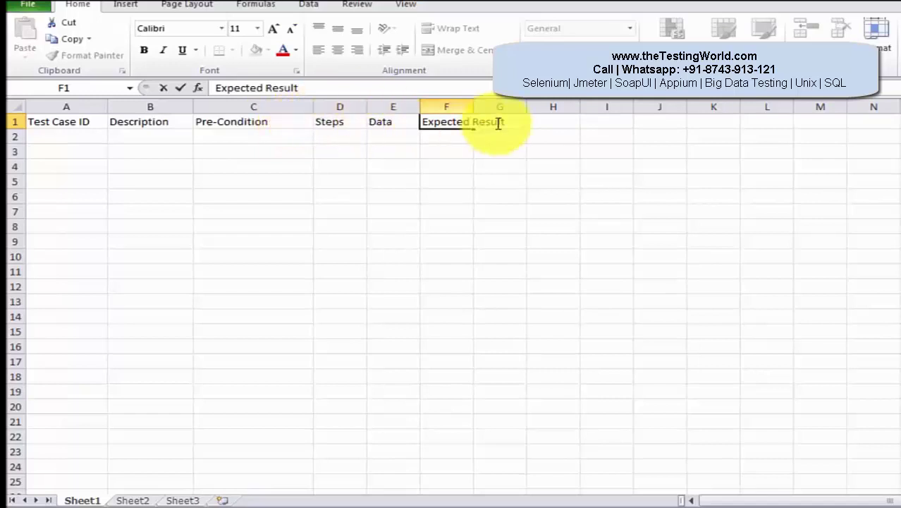
{"action": "left_click", "coordinate": [475, 102]}
{"action": "double_click", "coordinate": [474, 105]}
Enter the header Actual Result in G1 and fit column G to its text
{"action": "left_click", "coordinate": [522, 117]}
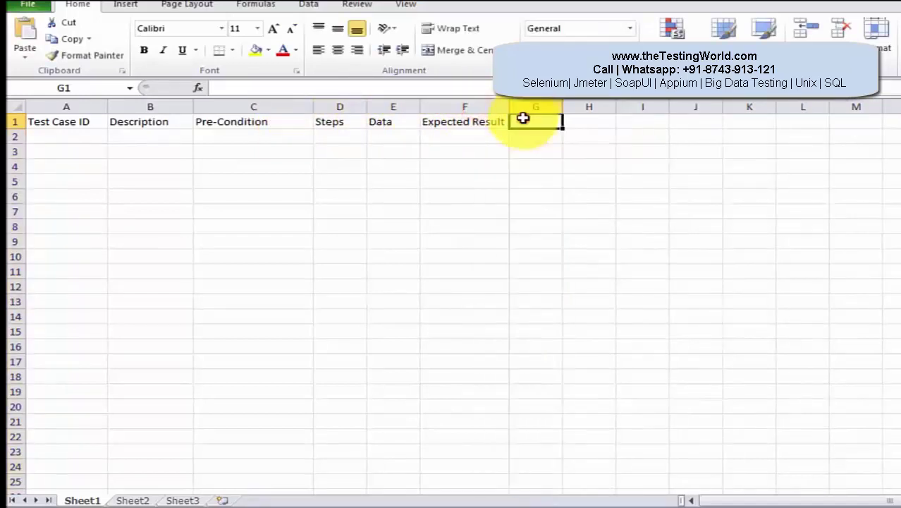
{"action": "type", "text": "Actual"}
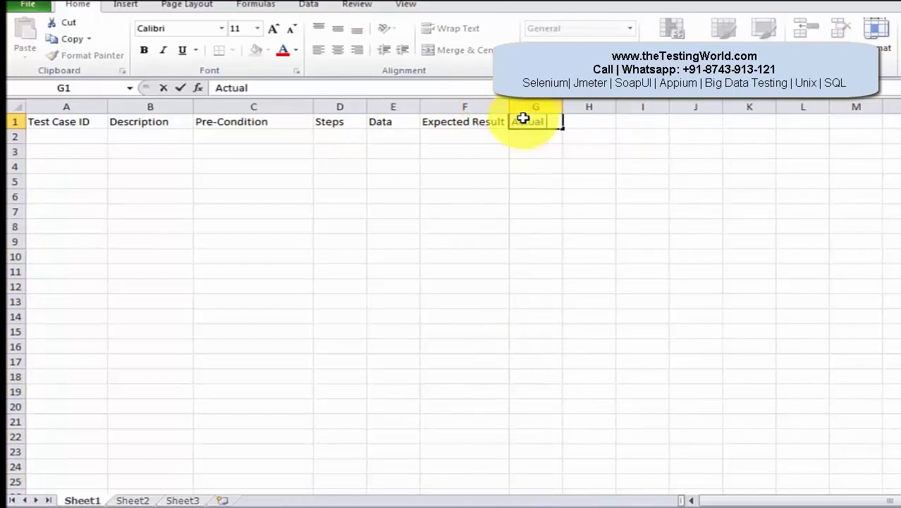
{"action": "type", "text": " Result"}
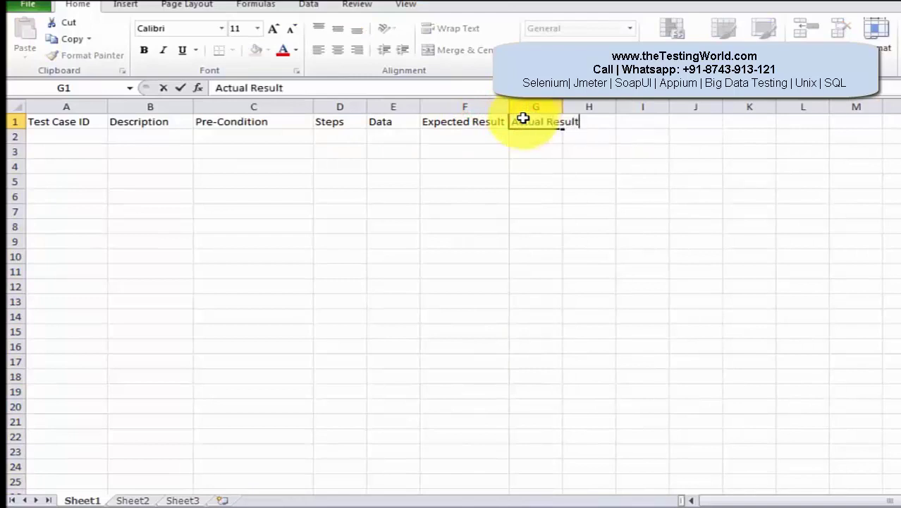
{"action": "left_click", "coordinate": [564, 103]}
{"action": "double_click", "coordinate": [563, 103]}
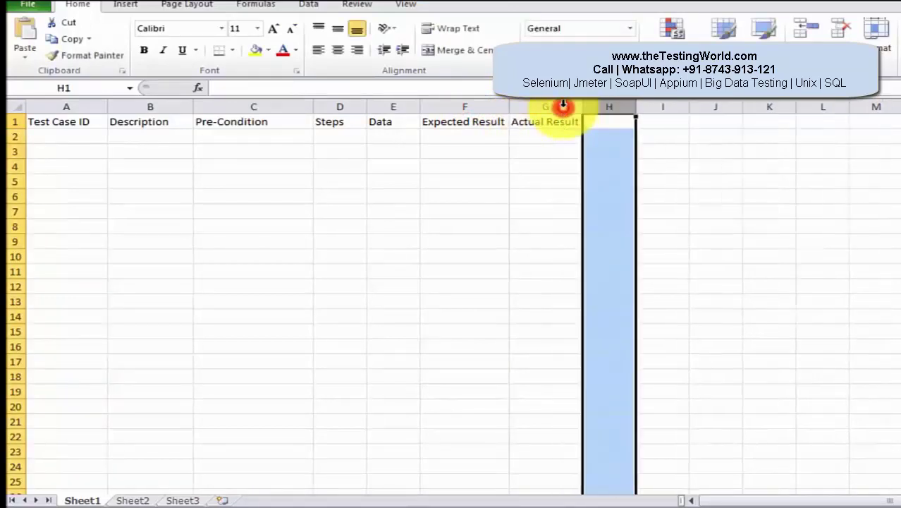
Enter the headers Status in H1 and Comment in I1
{"action": "left_click", "coordinate": [618, 122]}
{"action": "type", "text": "Stat"}
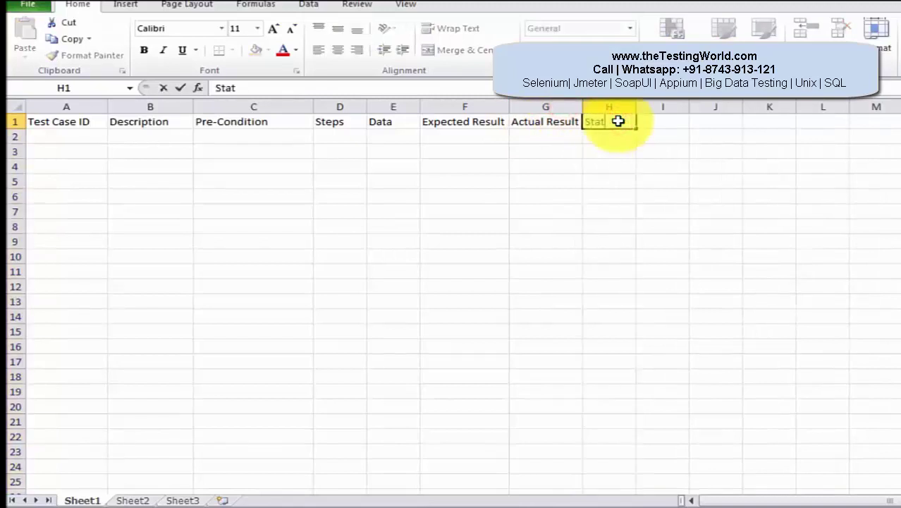
{"action": "type", "text": "us"}
{"action": "left_click", "coordinate": [667, 120]}
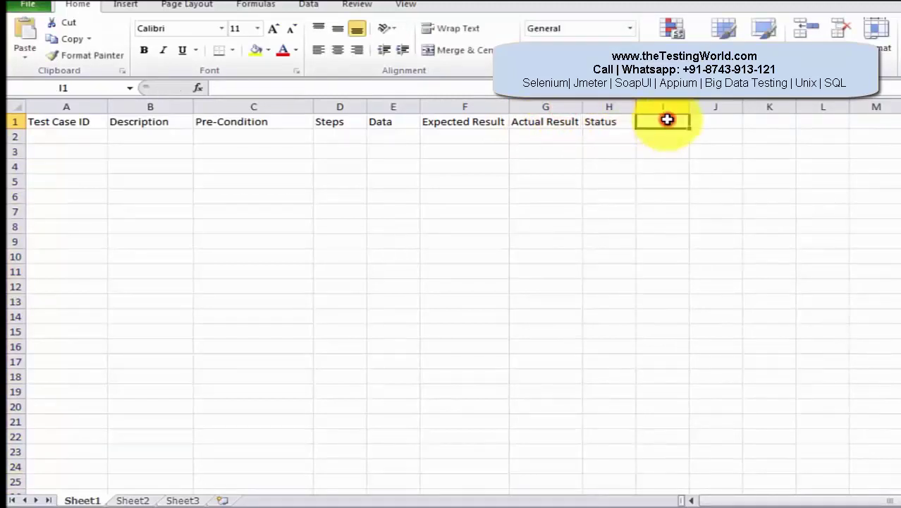
{"action": "type", "text": "Com"}
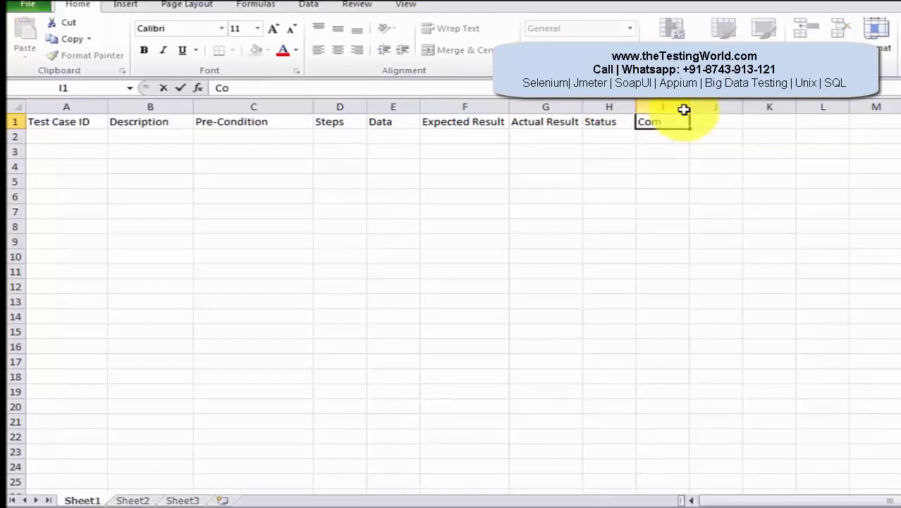
{"action": "type", "text": "ment"}
{"action": "left_click_drag", "start_coordinate": [64, 121], "coordinate": [140, 122]}
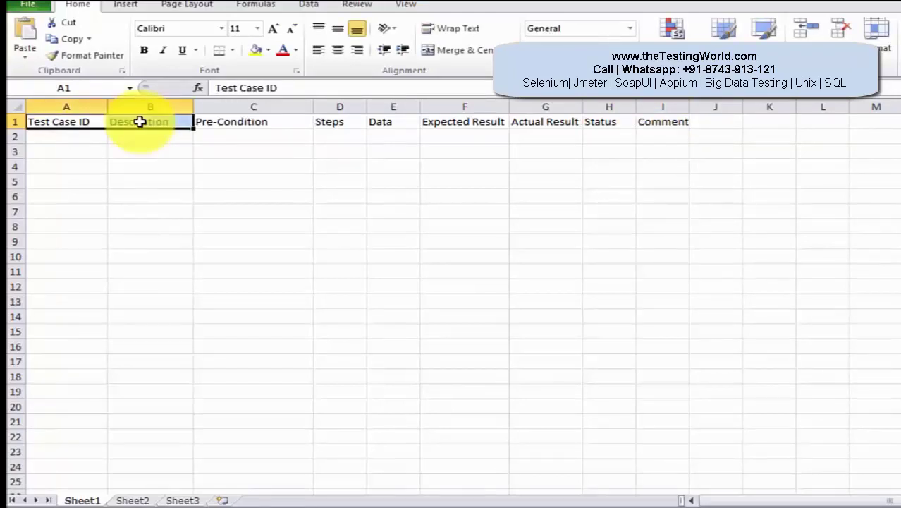
{"action": "left_click", "coordinate": [83, 121]}
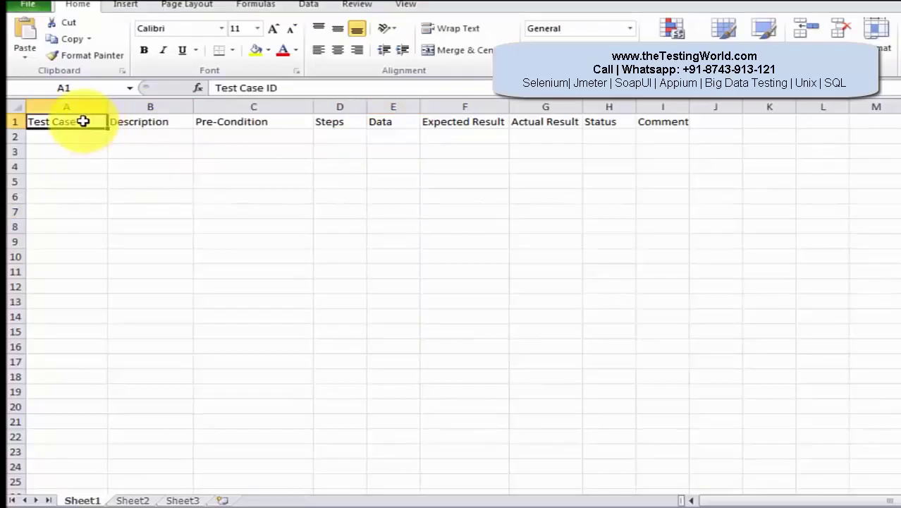
{"action": "left_click_drag", "start_coordinate": [84, 121], "coordinate": [654, 123]}
{"action": "left_click", "coordinate": [642, 151]}
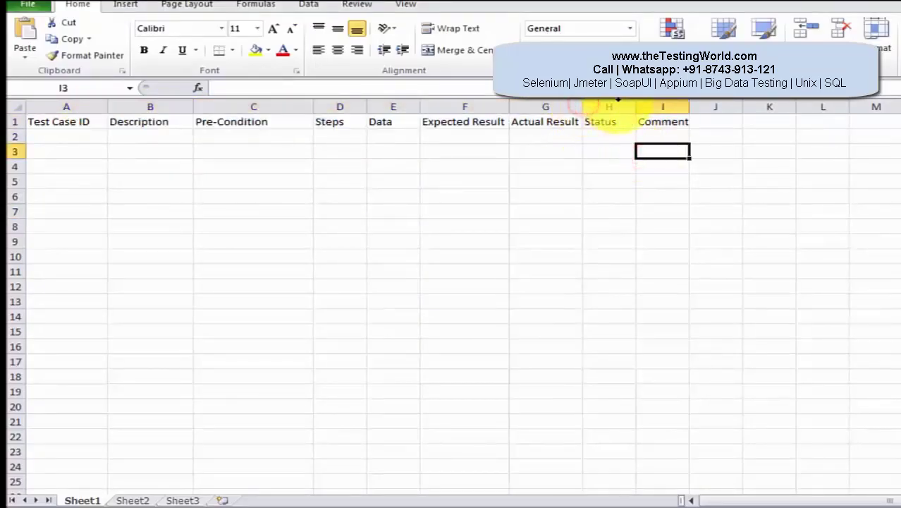
Widen columns F through I, giving Expected Result, Actual Result, Status and Comment more room
{"action": "left_click_drag", "start_coordinate": [510, 101], "coordinate": [538, 100]}
{"action": "left_click_drag", "start_coordinate": [611, 103], "coordinate": [775, 104]}
{"action": "left_click_drag", "start_coordinate": [829, 101], "coordinate": [886, 102]}
{"action": "left_click", "coordinate": [511, 221]}
Apply a light grey fill to the header cells A1 through I1
{"action": "left_click_drag", "start_coordinate": [78, 122], "coordinate": [850, 116]}
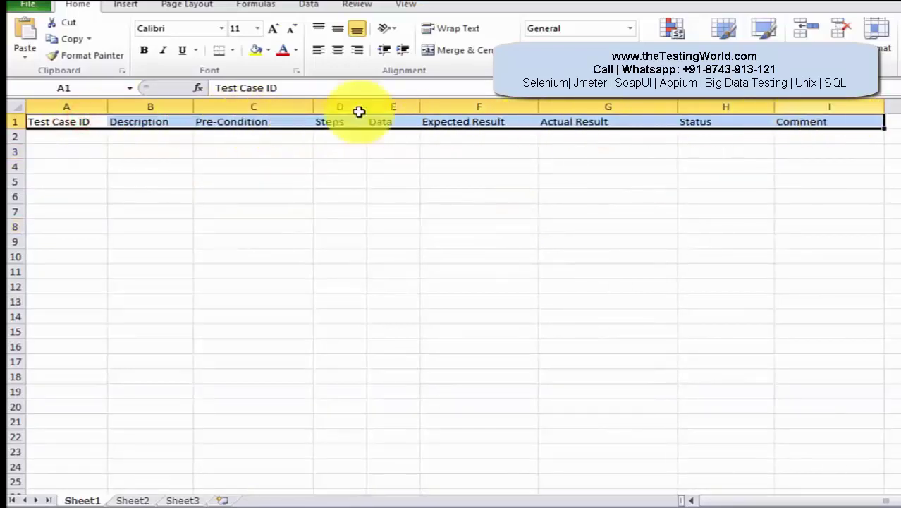
{"action": "left_click", "coordinate": [296, 53]}
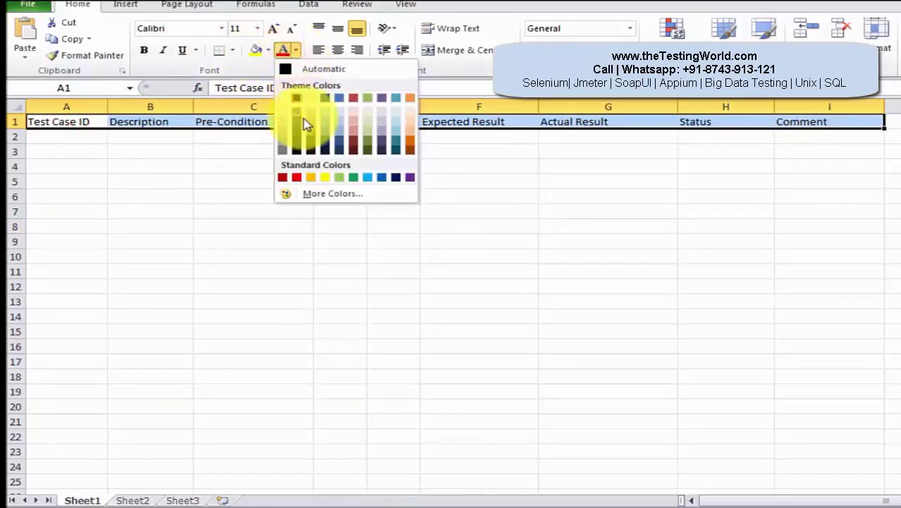
{"action": "left_click", "coordinate": [268, 51]}
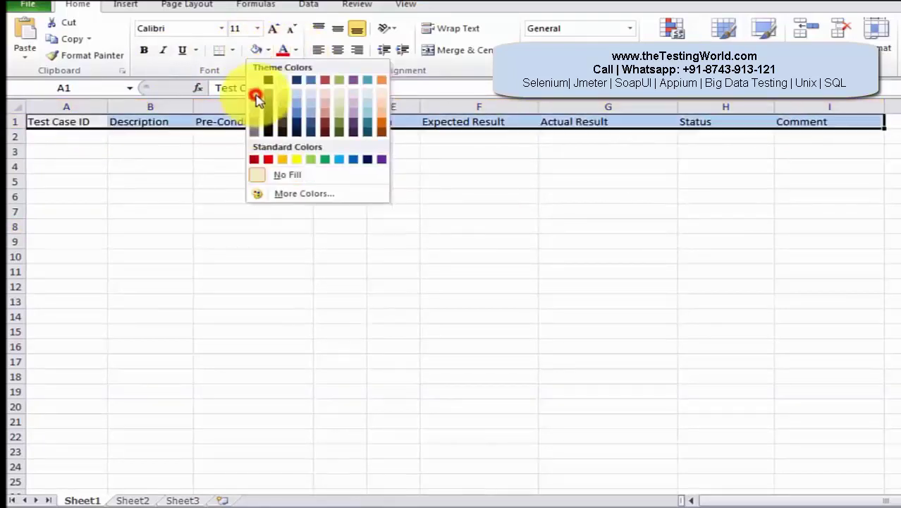
{"action": "left_click", "coordinate": [256, 98]}
{"action": "left_click", "coordinate": [262, 196]}
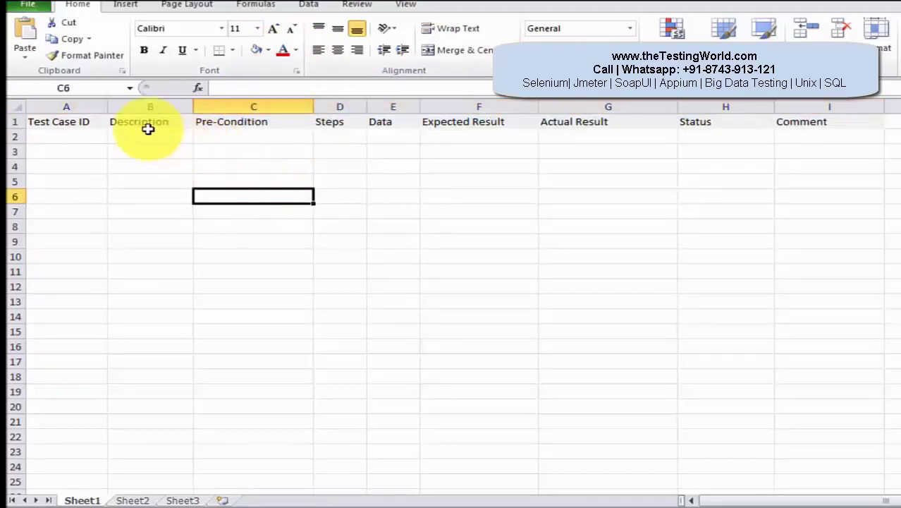
Set the font size of the header cells A1 through I1 to 12
{"action": "left_click", "coordinate": [80, 121]}
{"action": "key", "text": "ctrl+shift+Right"}
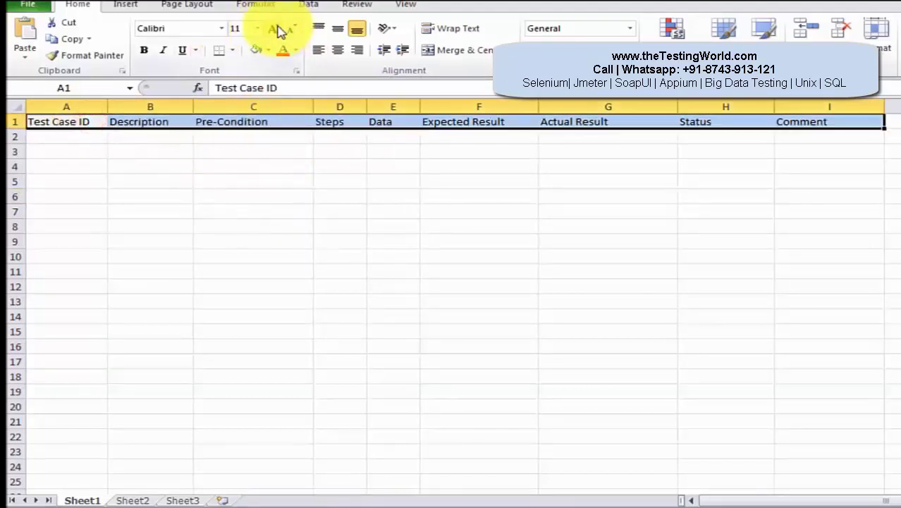
{"action": "left_click", "coordinate": [277, 30]}
{"action": "left_click", "coordinate": [277, 29]}
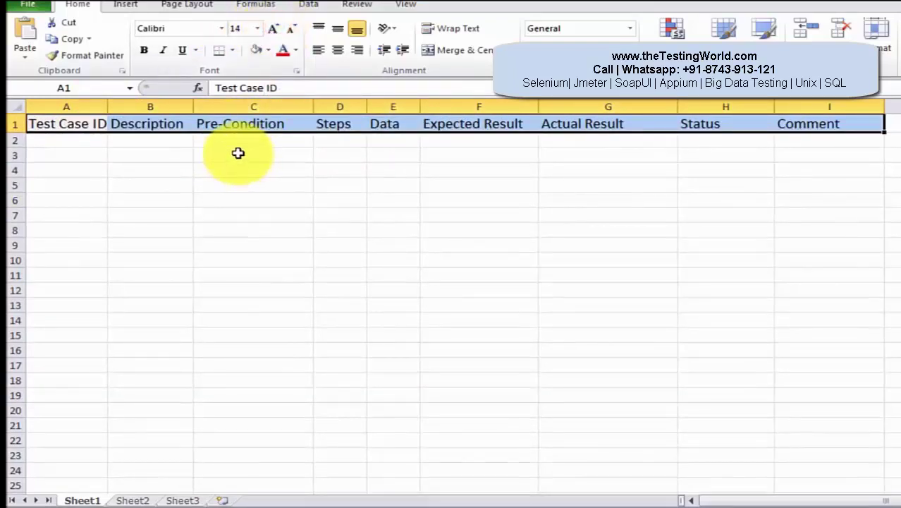
{"action": "left_click", "coordinate": [291, 32]}
{"action": "left_click", "coordinate": [291, 31]}
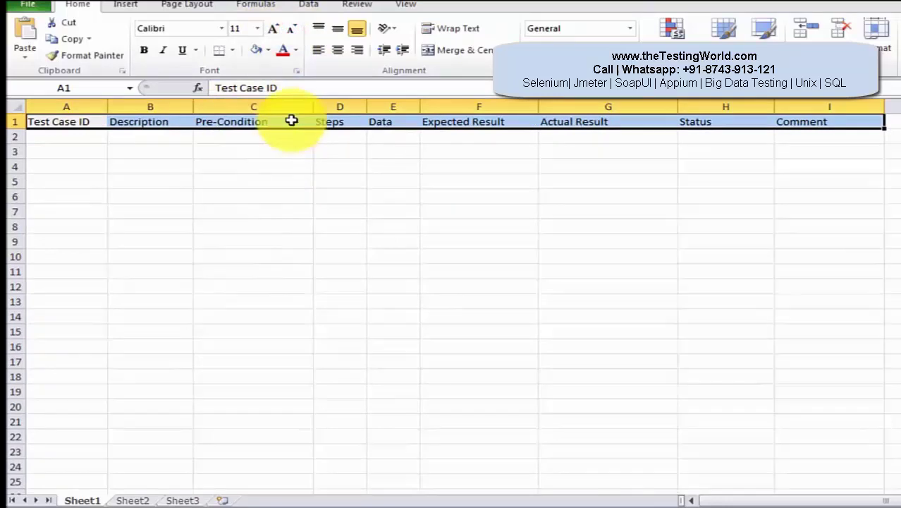
{"action": "left_click", "coordinate": [275, 30]}
{"action": "left_click", "coordinate": [245, 223]}
{"action": "key", "text": "ctrl+z"}
{"action": "left_click", "coordinate": [800, 209]}
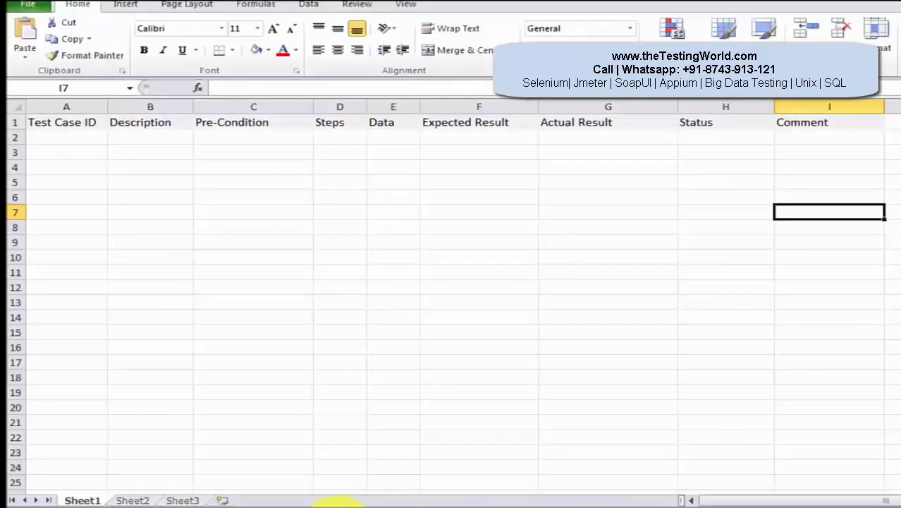
Insert two blank columns between the Description and Pre-Condition columns
{"action": "left_click", "coordinate": [304, 305]}
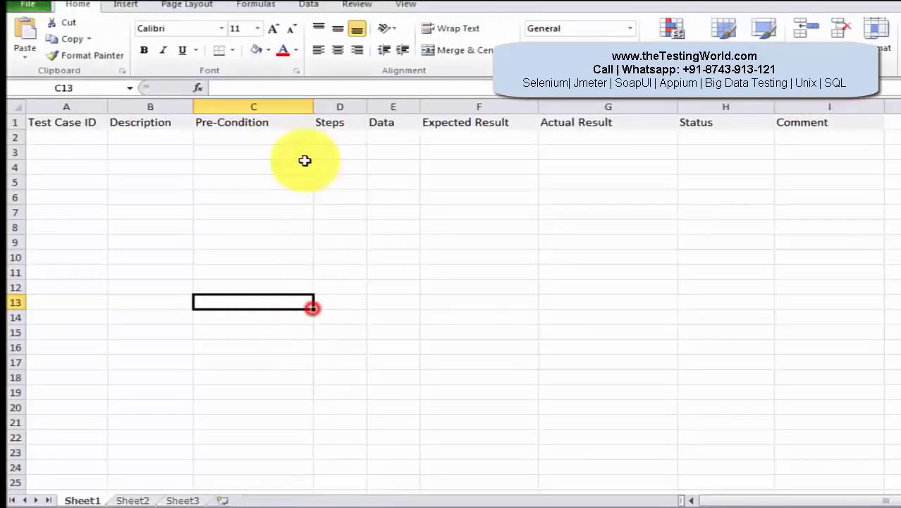
{"action": "left_click", "coordinate": [299, 102]}
{"action": "right_click", "coordinate": [299, 98]}
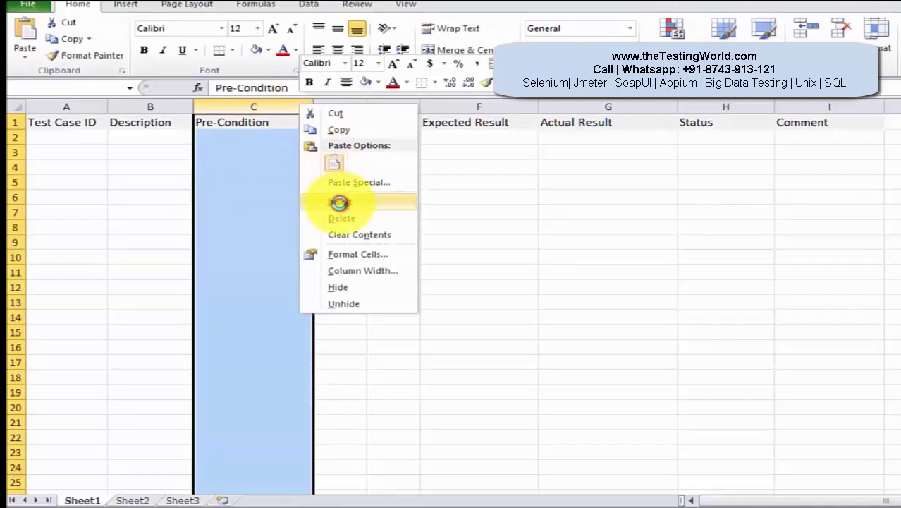
{"action": "left_click", "coordinate": [335, 199]}
{"action": "right_click", "coordinate": [327, 107]}
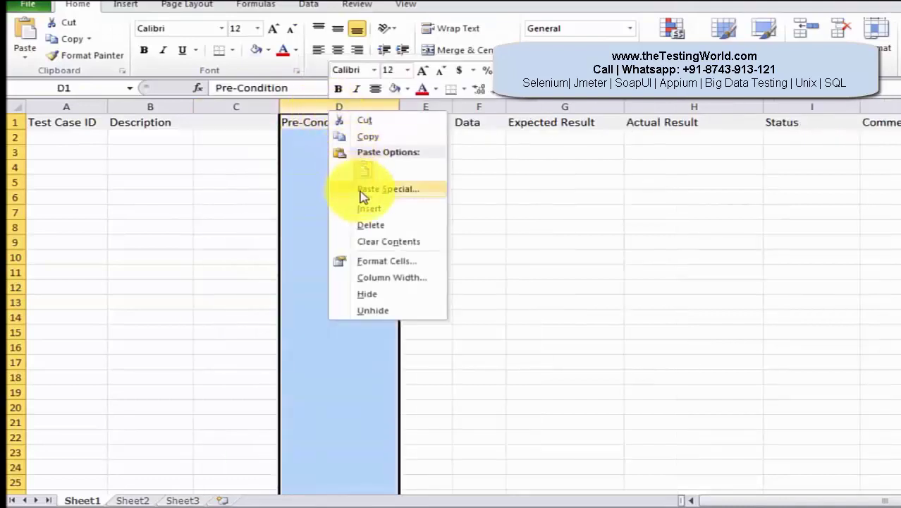
{"action": "left_click", "coordinate": [364, 206]}
Enter the headers Priority in C1 and Type in D1
{"action": "left_click", "coordinate": [261, 121]}
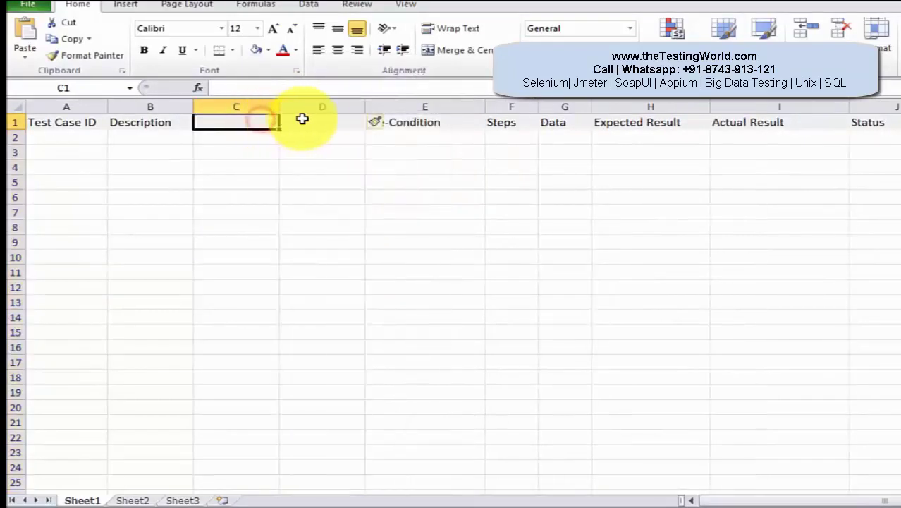
{"action": "type", "text": "Priority"}
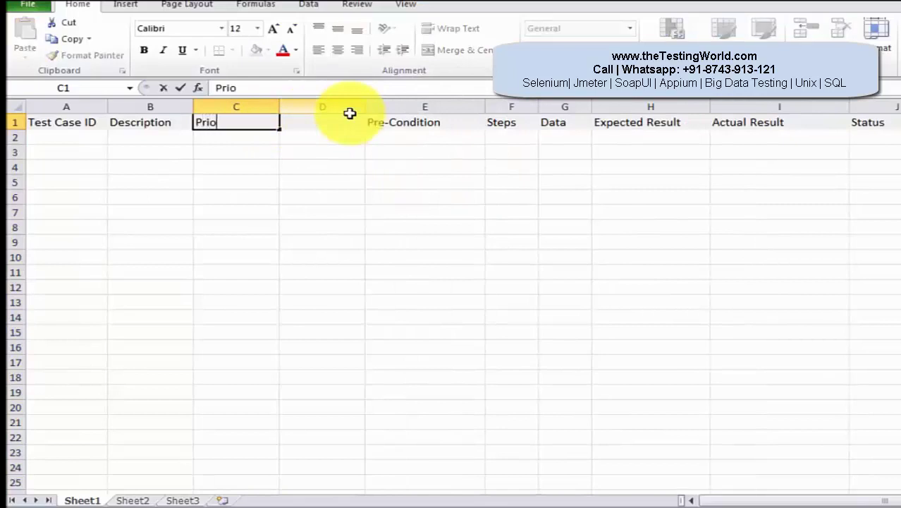
{"action": "left_click", "coordinate": [295, 162]}
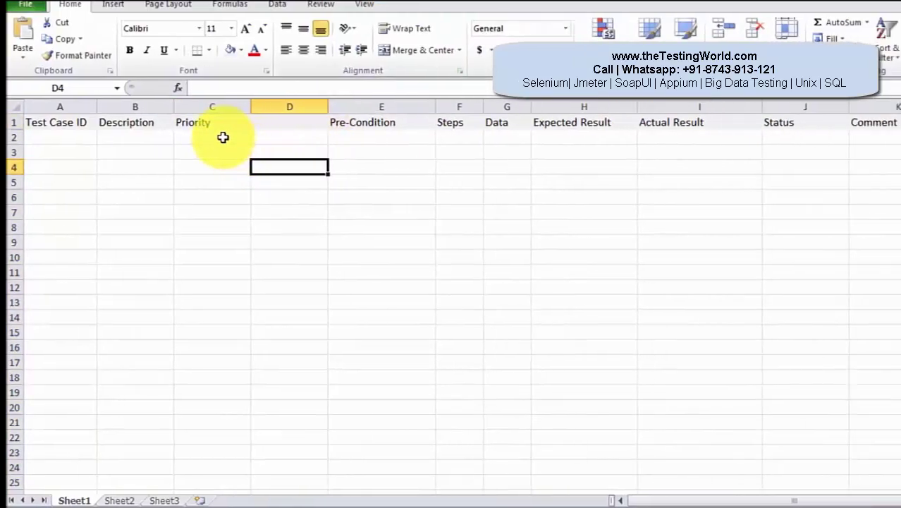
{"action": "left_click", "coordinate": [197, 137]}
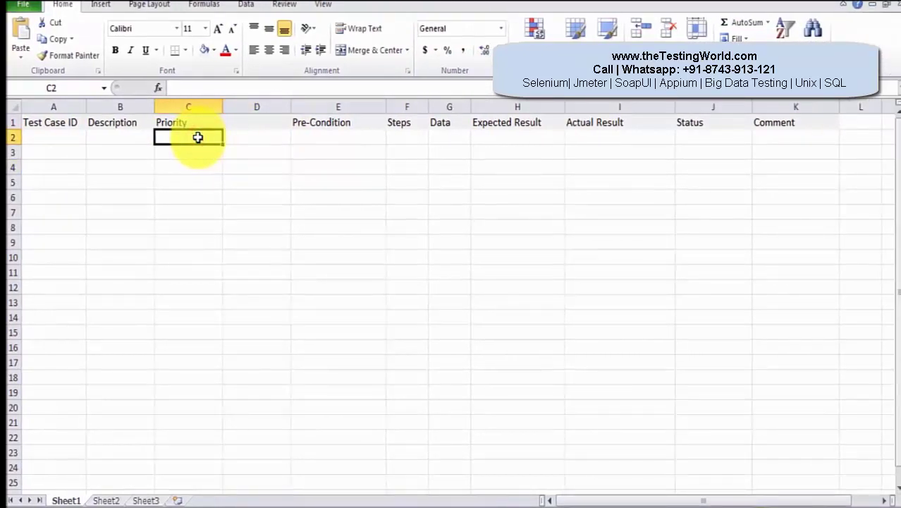
{"action": "left_click", "coordinate": [251, 124]}
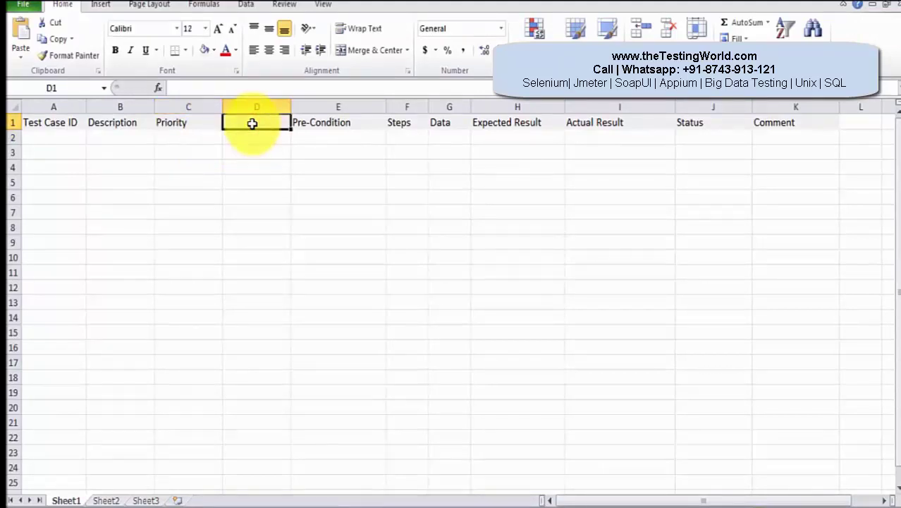
{"action": "type", "text": "Type"}
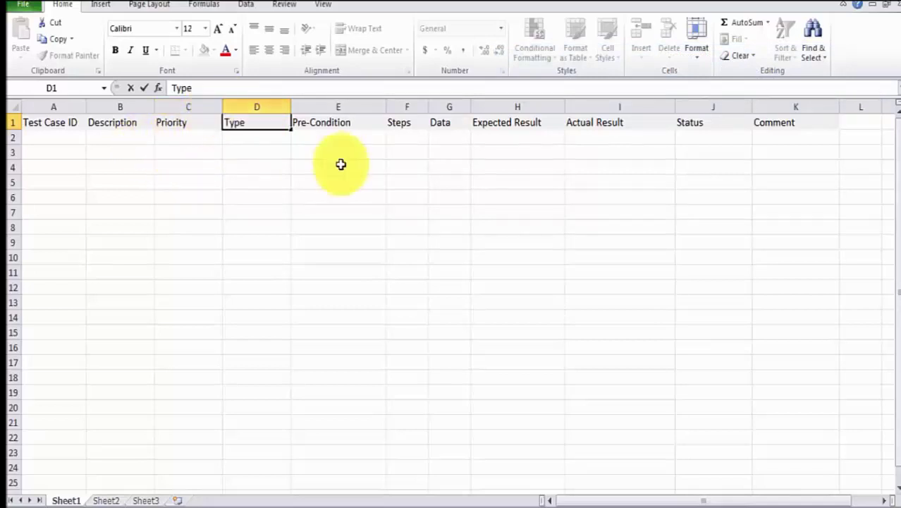
Add the header Bug Id in L1, directly after the Comment column
{"action": "left_click", "coordinate": [870, 122]}
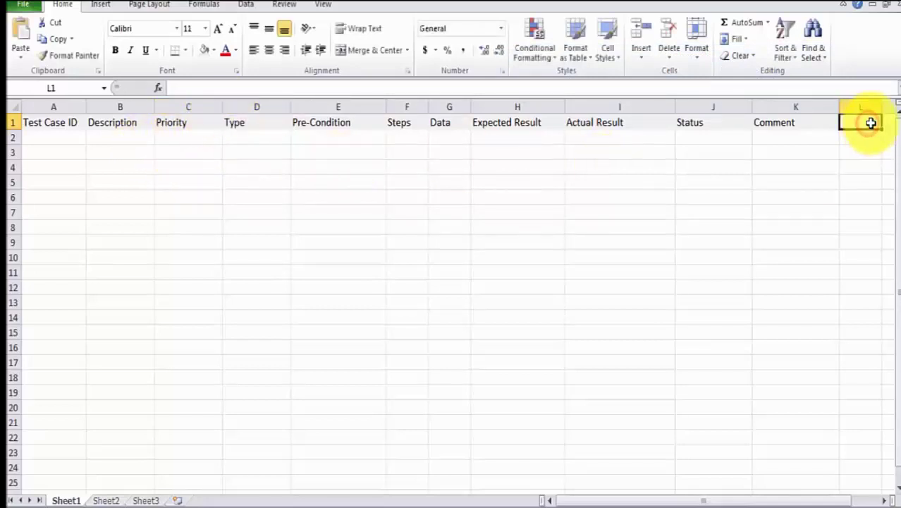
{"action": "type", "text": "Bug Id"}
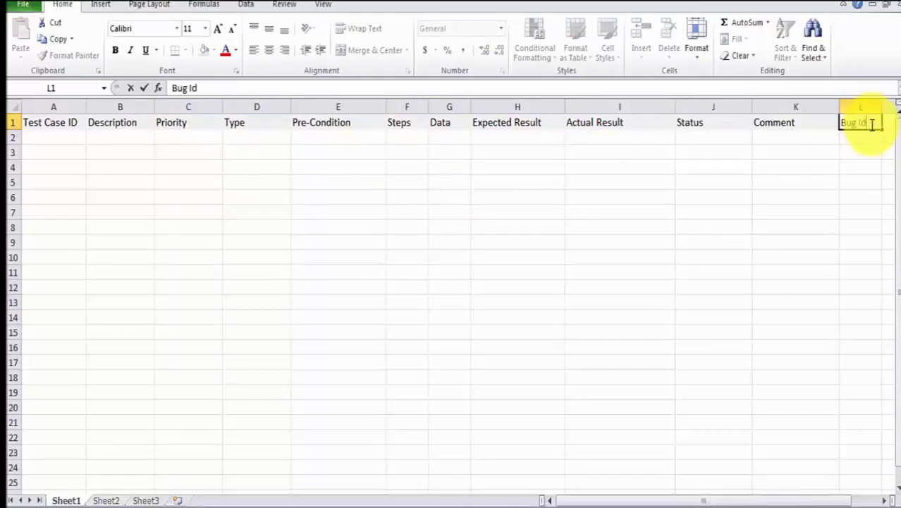
{"action": "key", "text": "Return"}
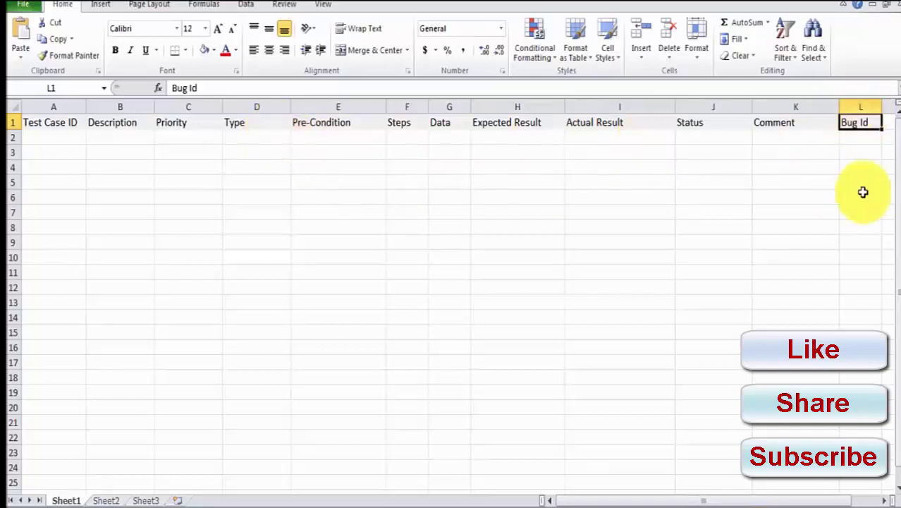
{"action": "left_click", "coordinate": [860, 153]}
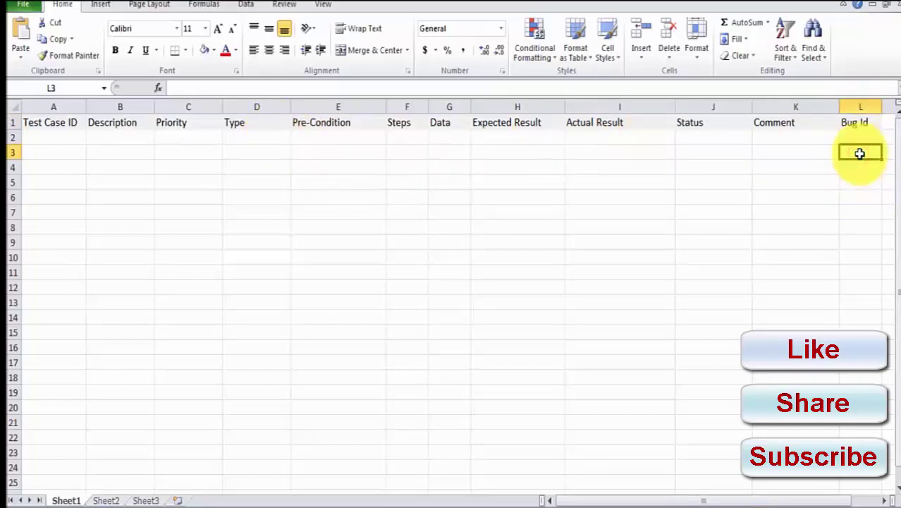